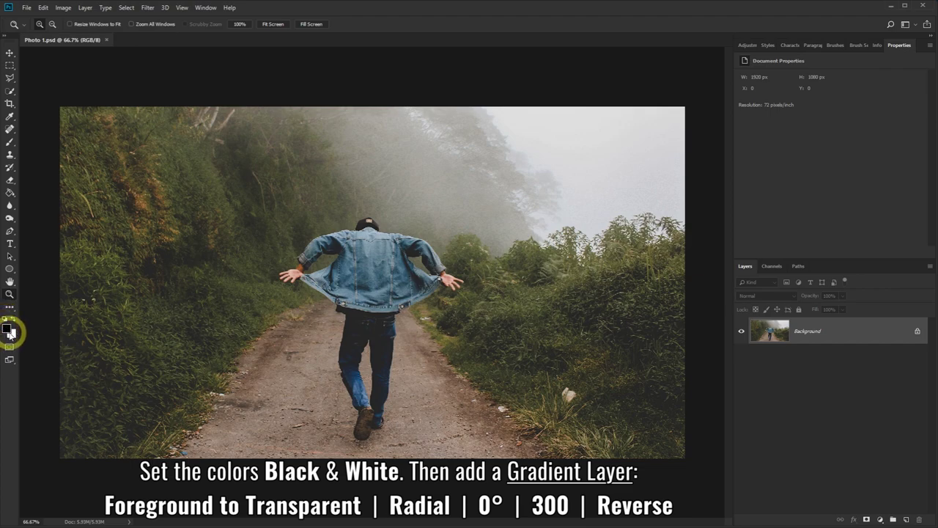
- Add a Gradient Fill layer with Radial style
left_click(880, 519)
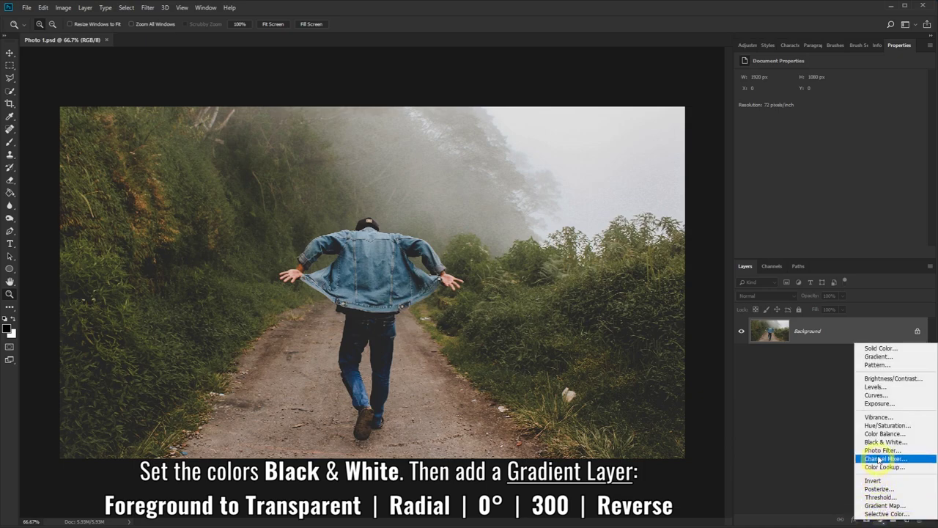
left_click(880, 356)
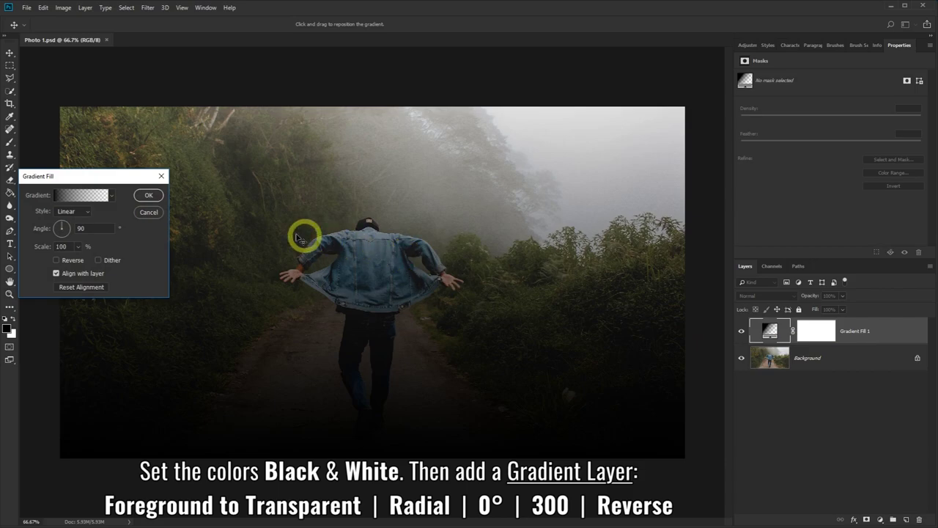
left_click(112, 198)
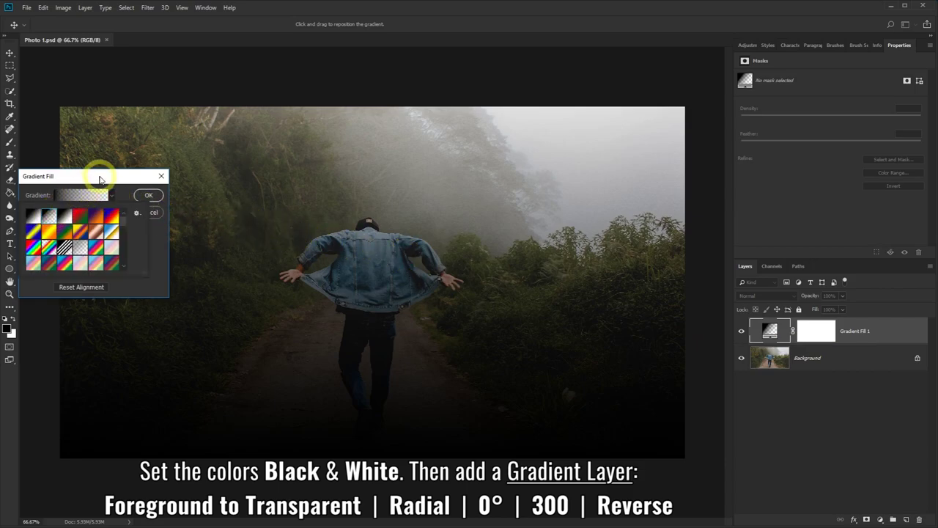
left_click(101, 180)
left_click(86, 213)
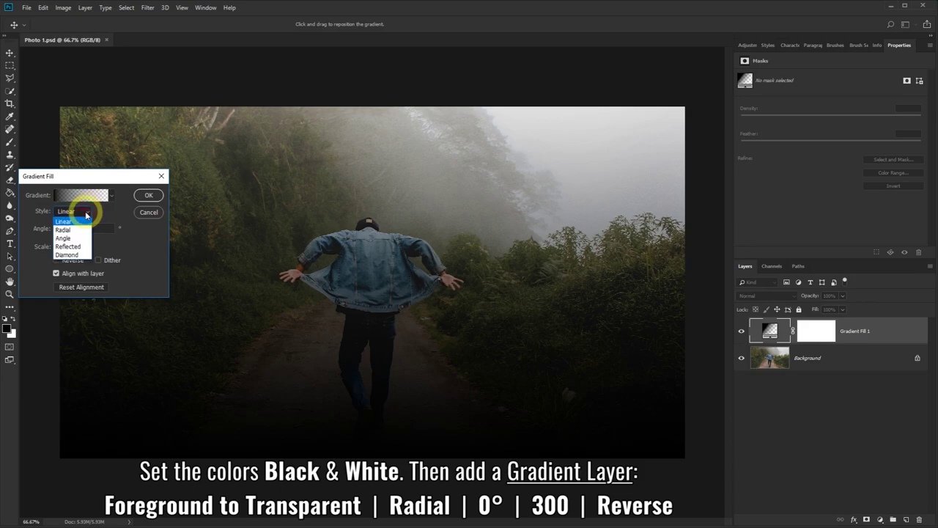
left_click(64, 230)
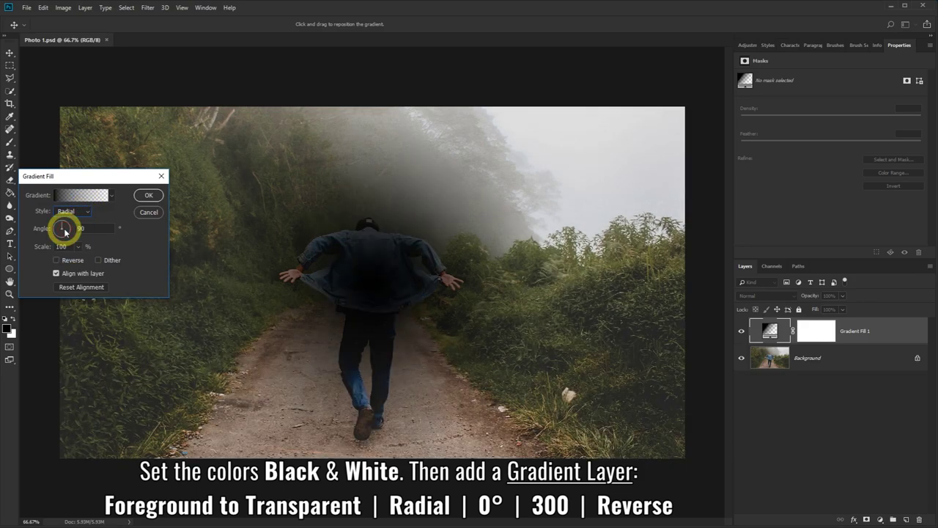
- Set the gradient to 0°, 300% scale and Reversed, shifted slightly lower, then compare before and after
left_click(83, 228)
double_click(74, 230)
type("0")
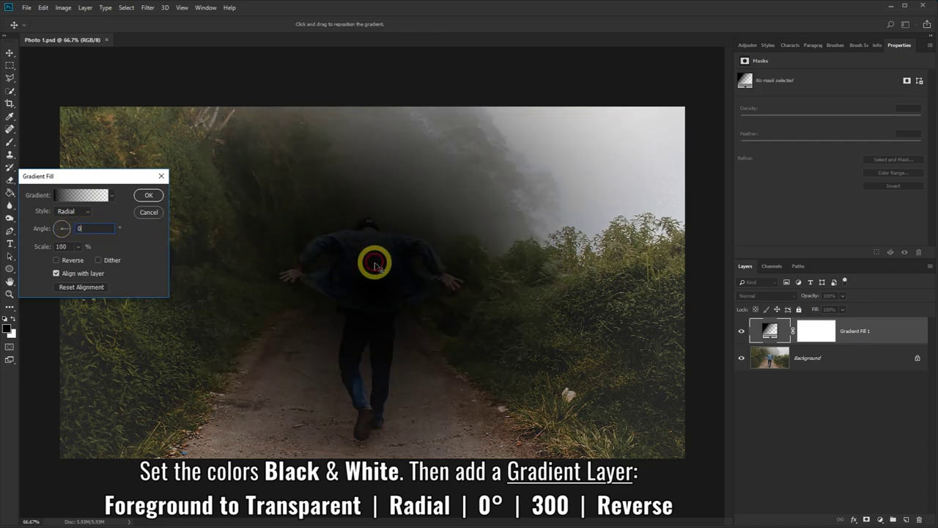
mouse_move(377, 259)
left_mouse_down()
mouse_move(370, 275)
mouse_move(372, 265)
left_mouse_up()
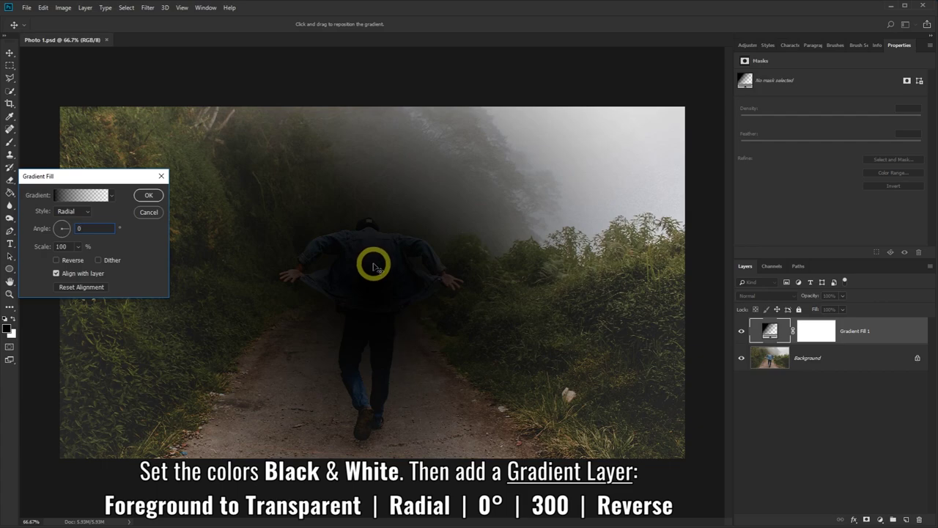
double_click(60, 247)
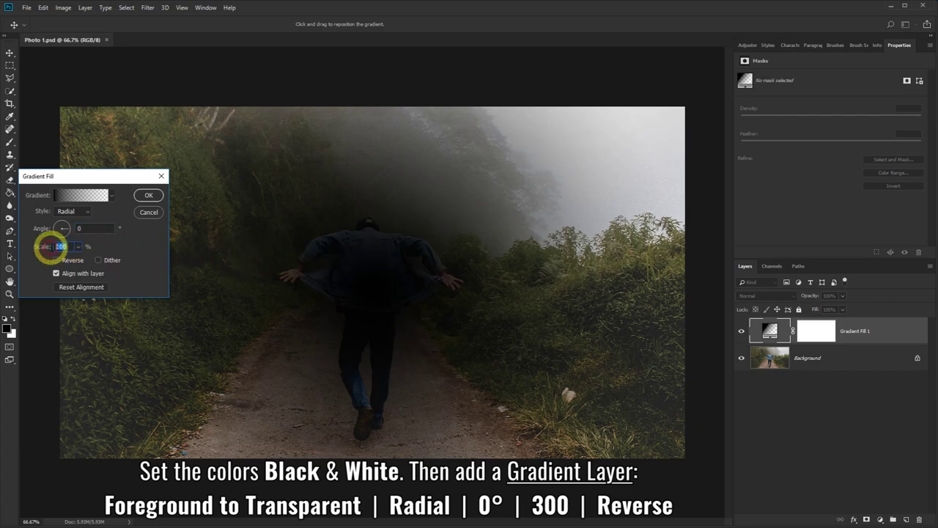
type("300")
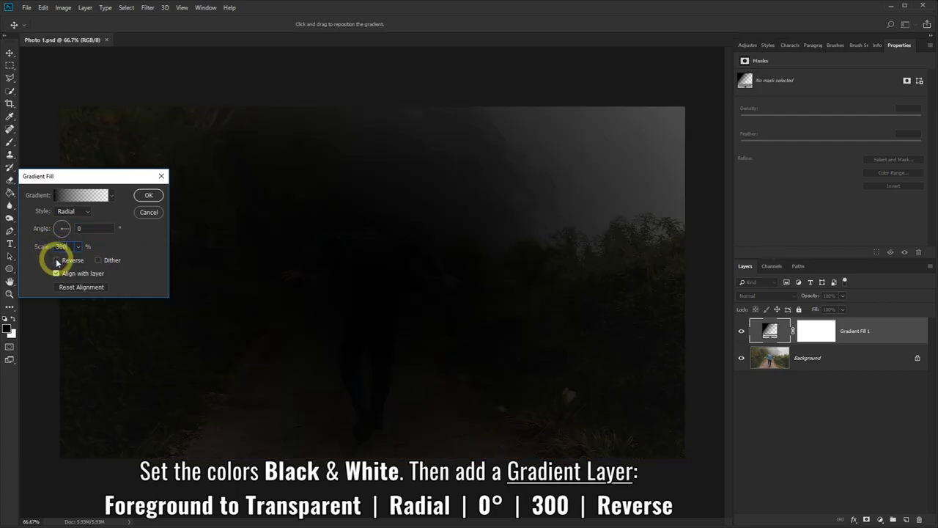
left_click(58, 261)
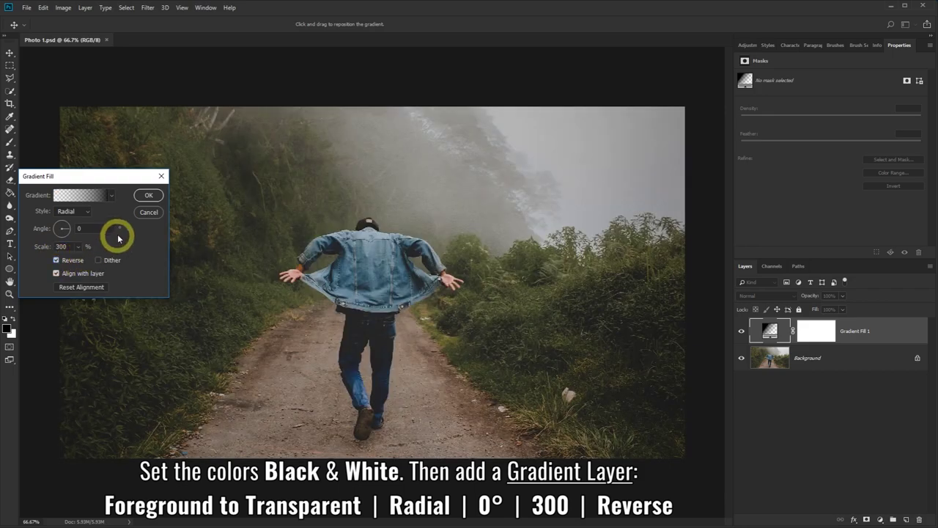
left_click(147, 196)
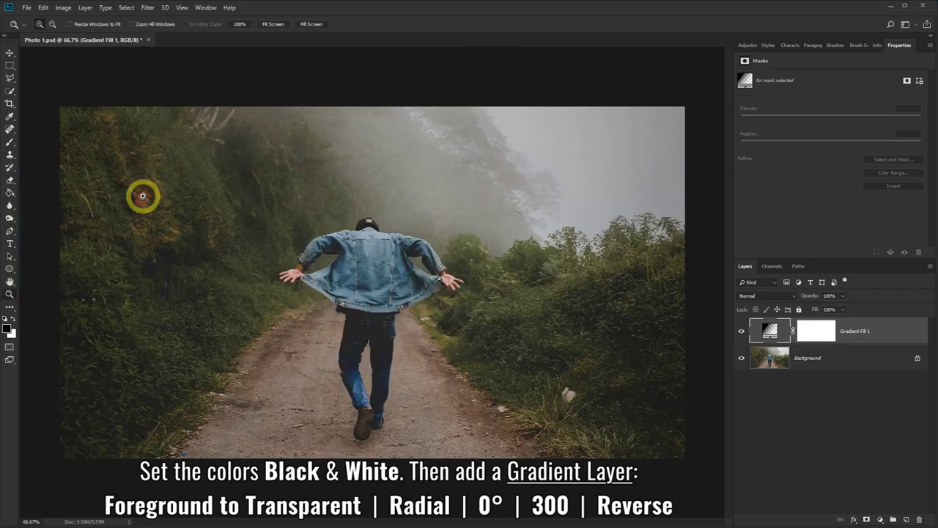
left_click(742, 331)
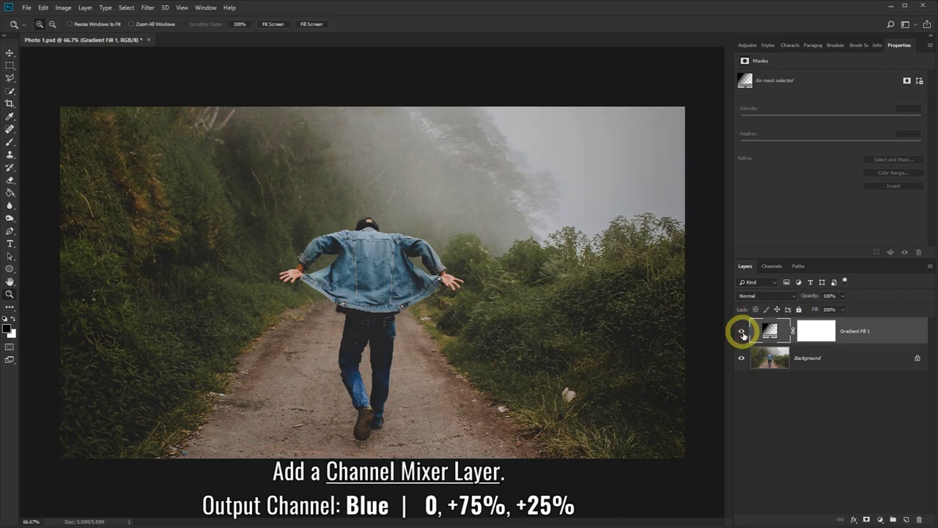
- Add a Channel Mixer layer with Blue output at Red 0, Green 75, Blue 25
left_click(881, 521)
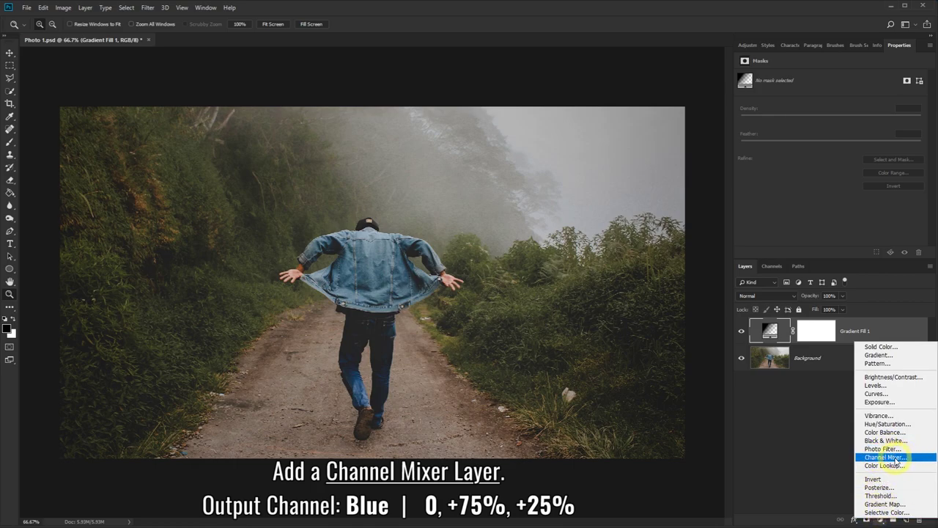
left_click(896, 457)
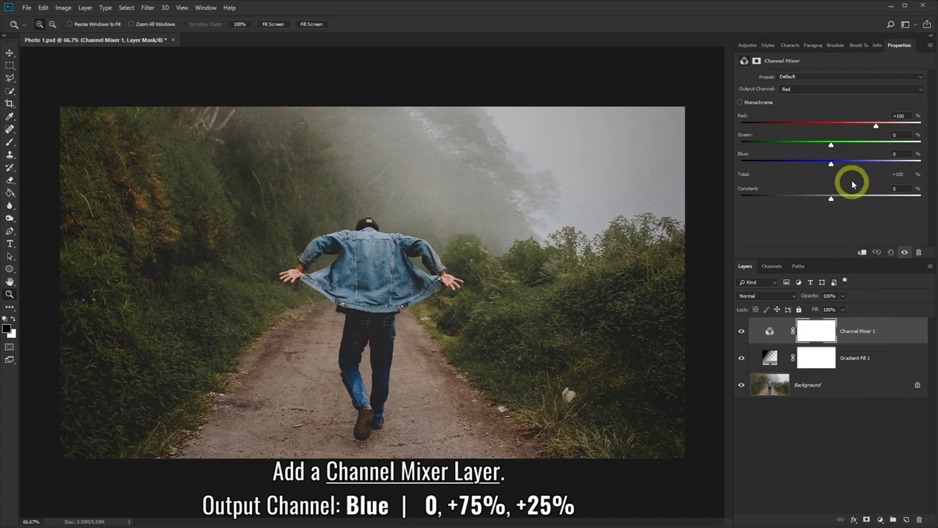
left_click(816, 90)
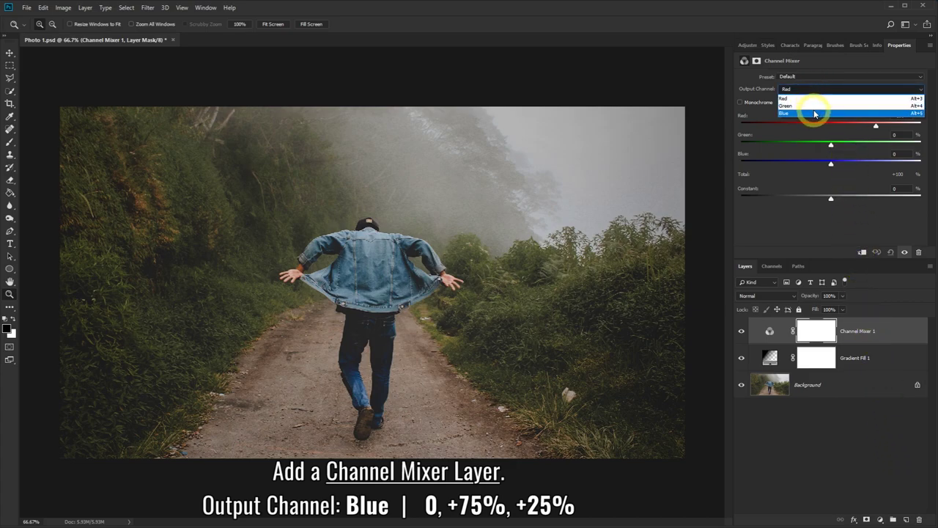
left_click(814, 112)
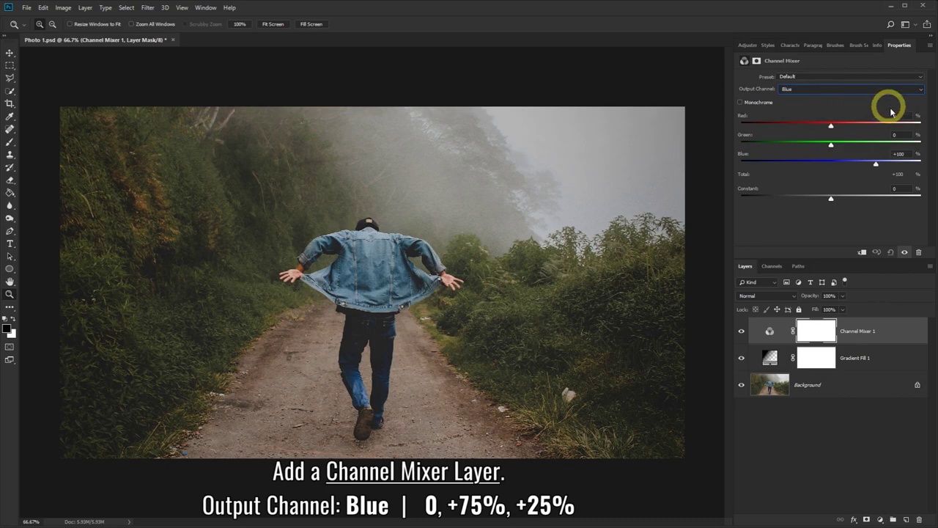
type("75")
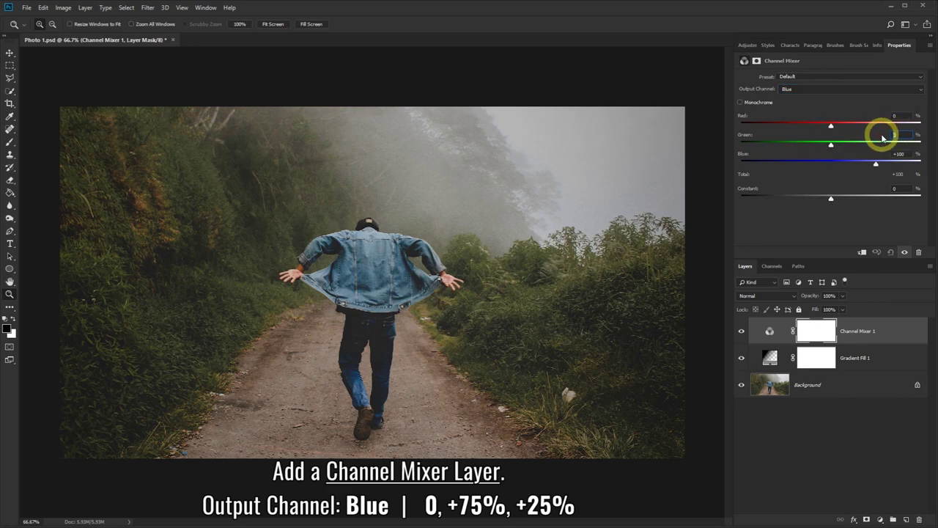
key("Tab")
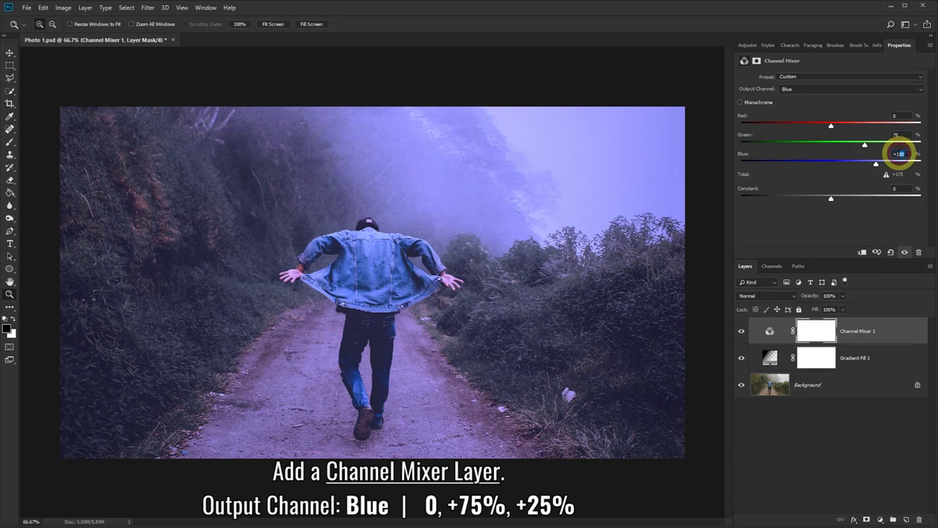
type("25")
key("Return")
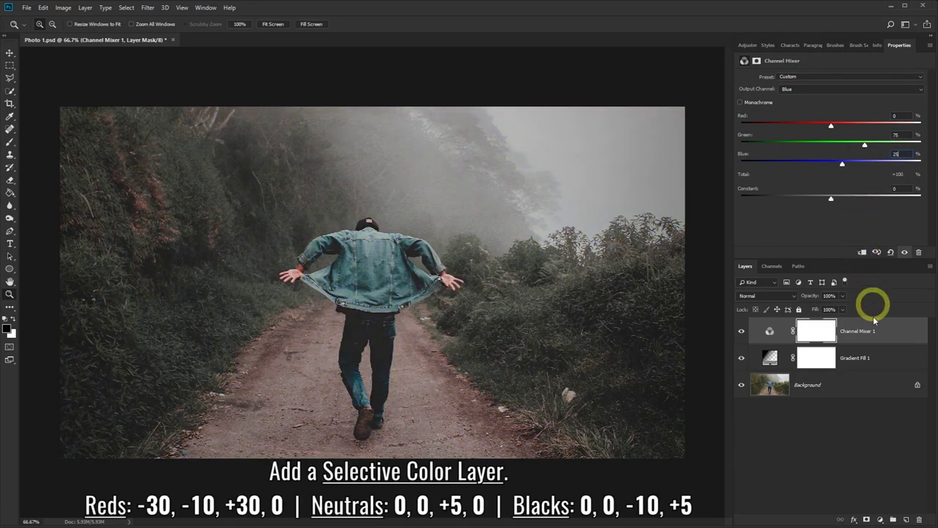
- Add a Selective Color layer with Reds at Cyan -30, Magenta -10, Yellow +30, Black 0
left_click(881, 519)
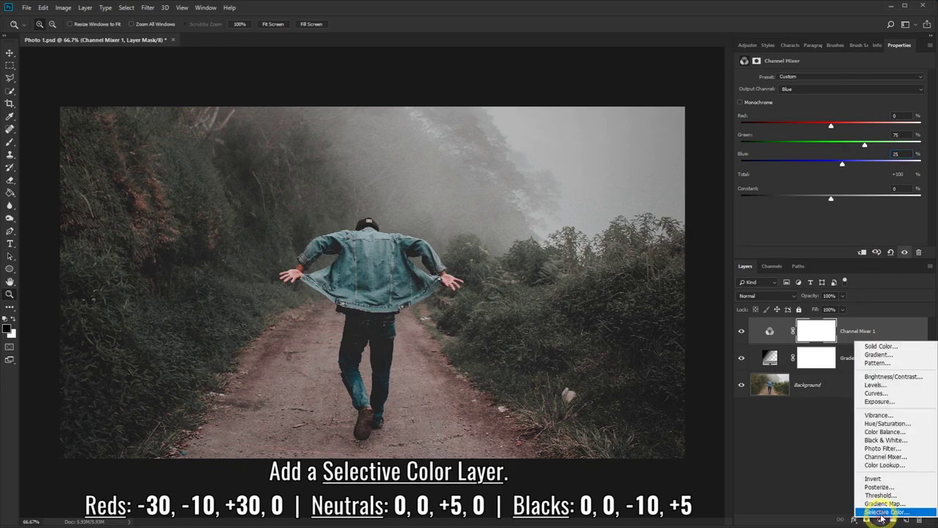
left_click(904, 514)
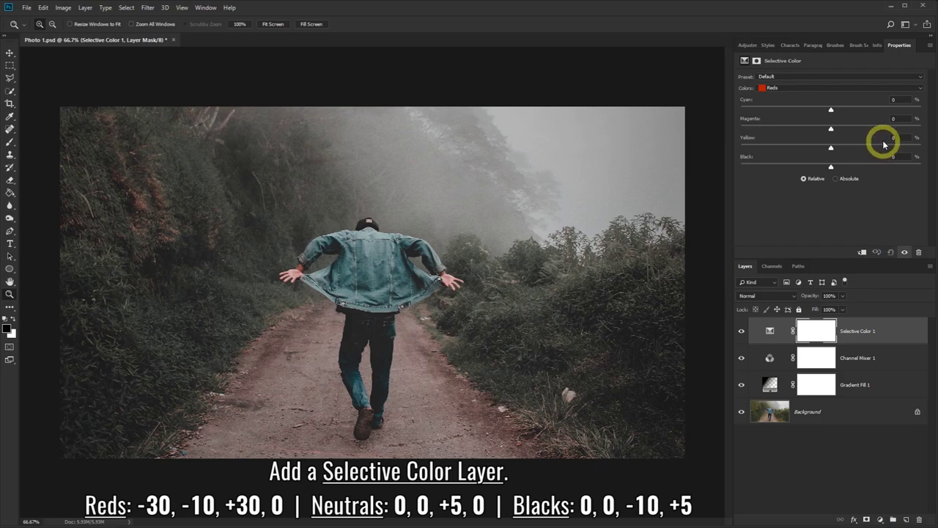
left_click(889, 101)
type("-30")
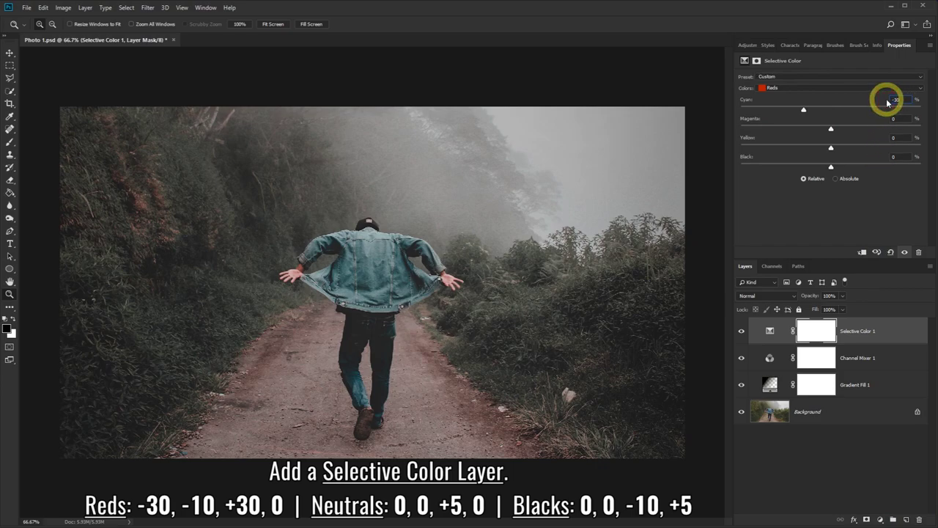
left_click(899, 118)
type("-10")
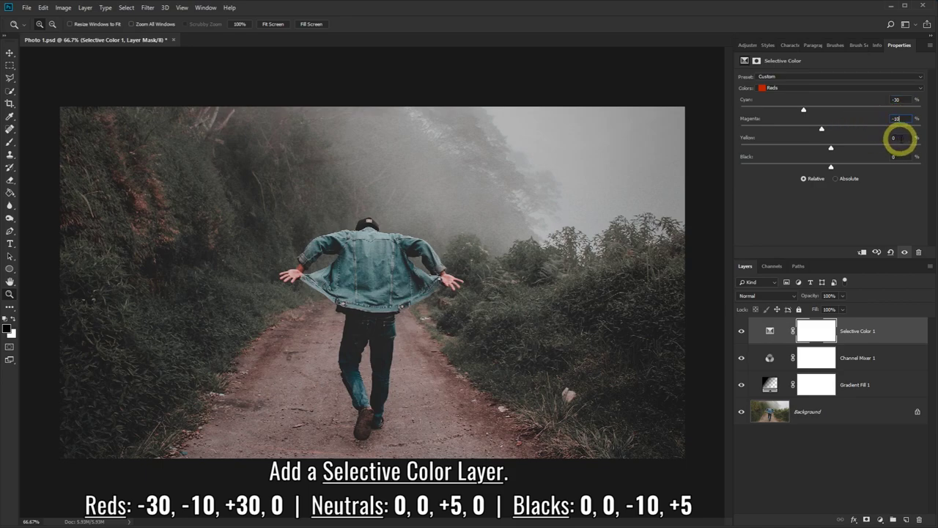
left_click(900, 138)
type("30")
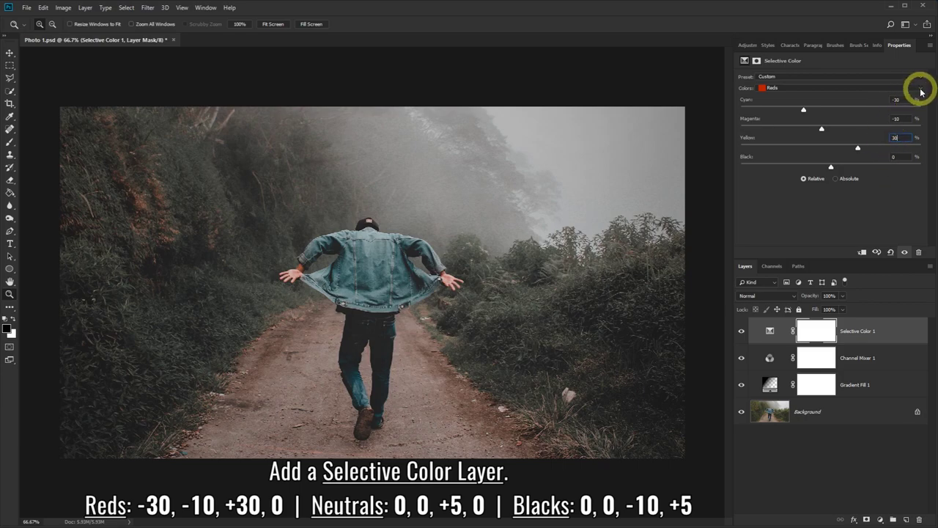
- Set Neutrals Yellow to +5, and Blacks to Yellow -10, Black +5
left_click(922, 90)
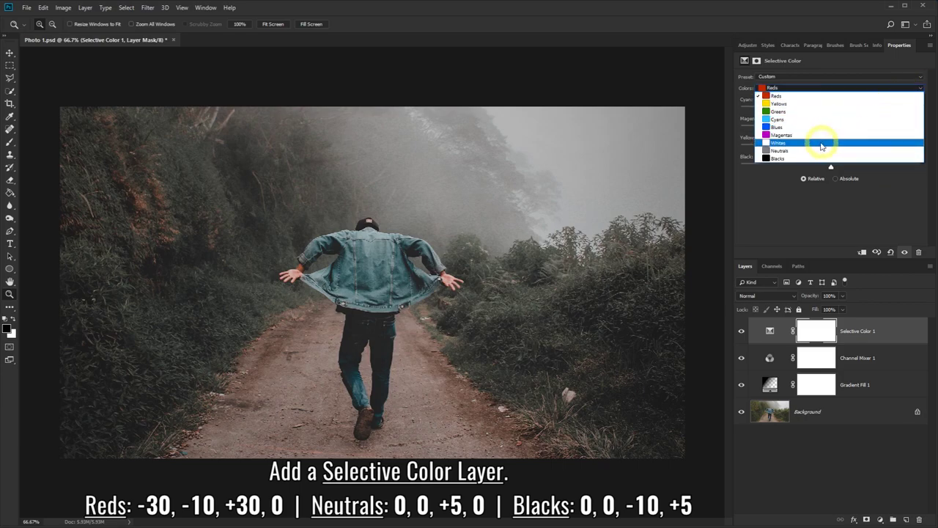
left_click(786, 152)
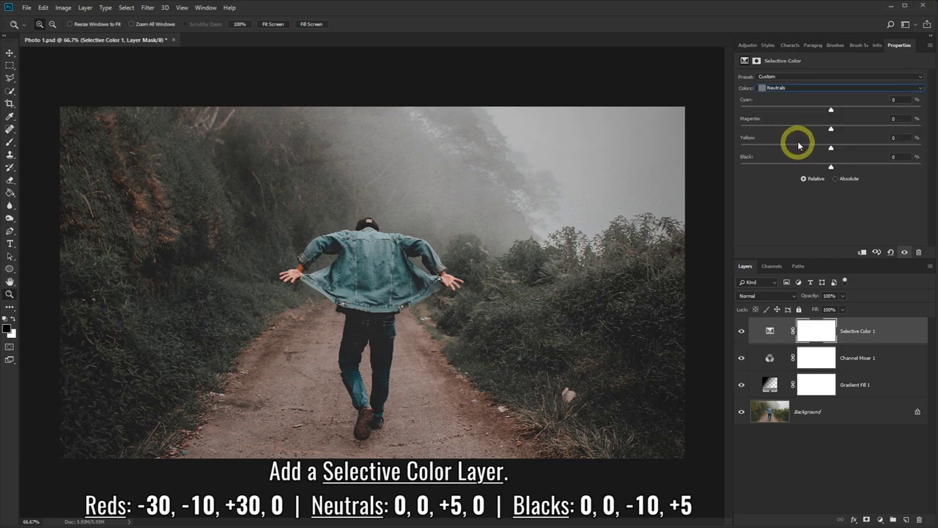
left_click(904, 136)
type("5")
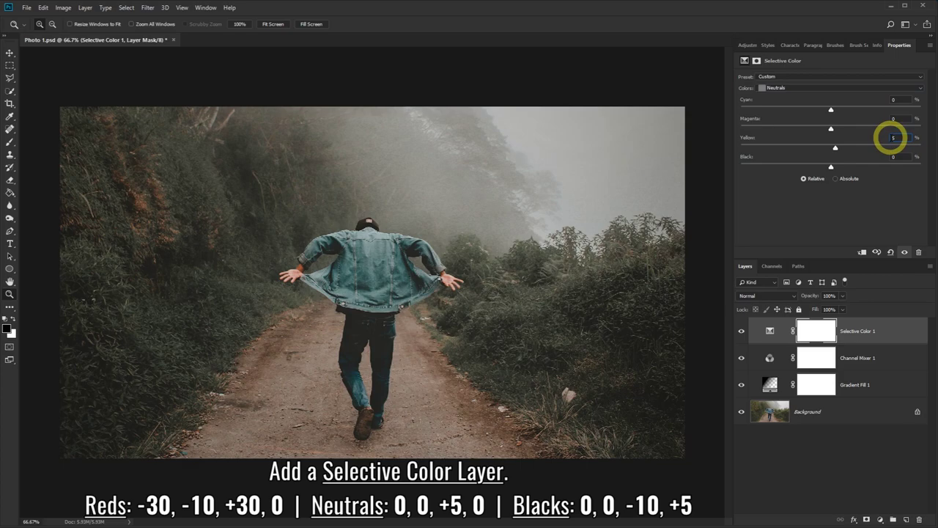
left_click(920, 88)
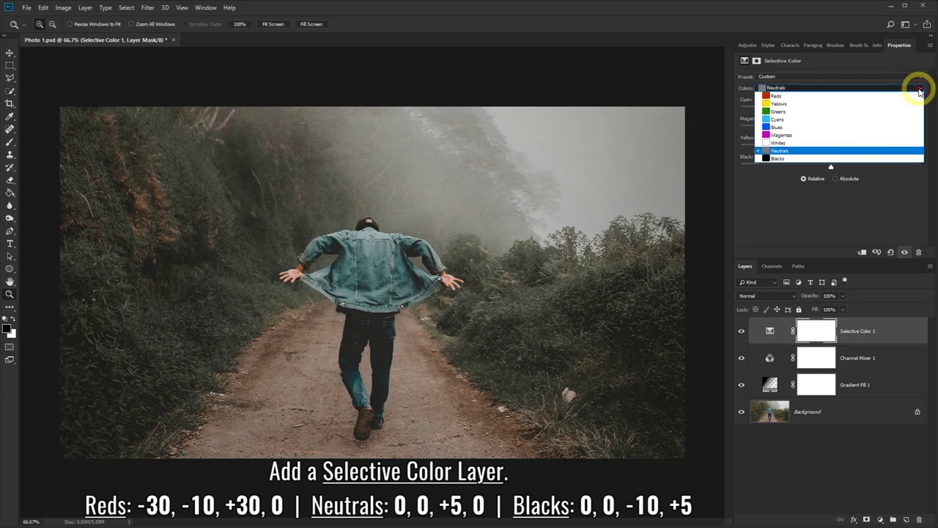
left_click(786, 160)
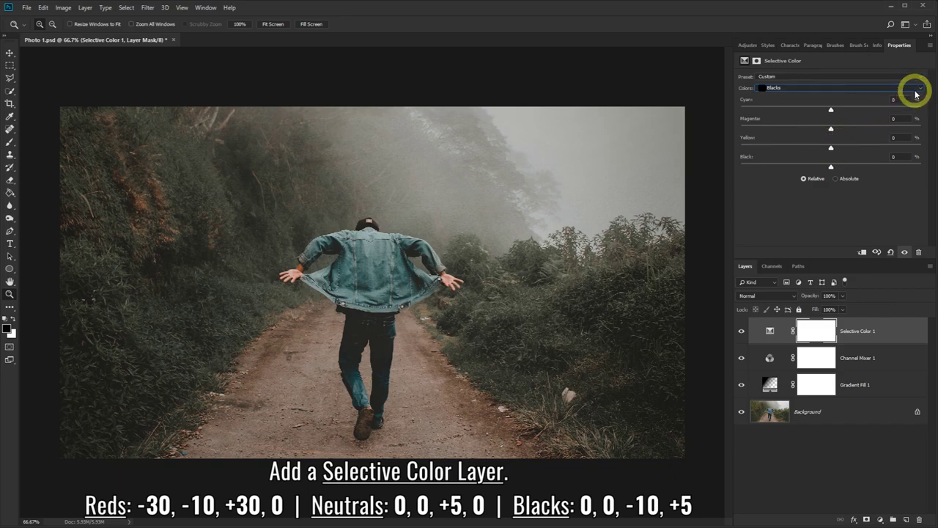
left_click(892, 138)
type("-10")
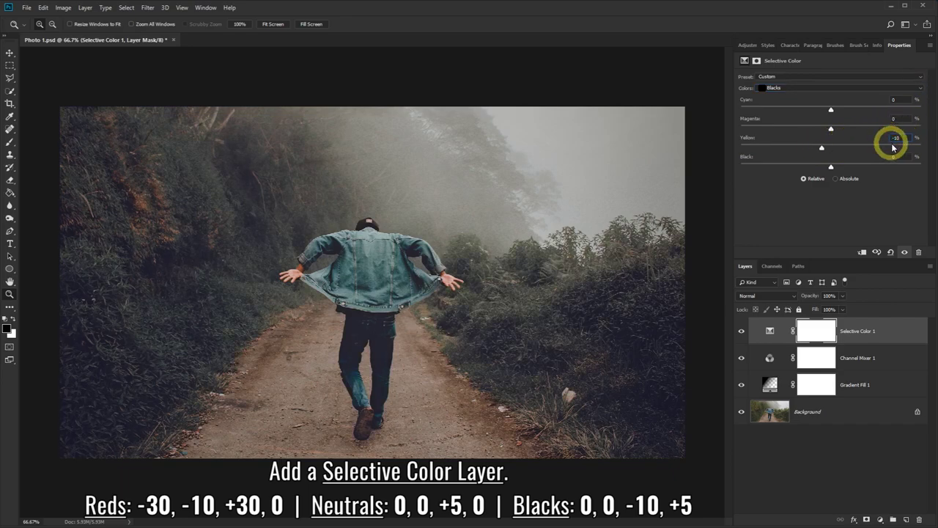
left_click(895, 156)
type("+5")
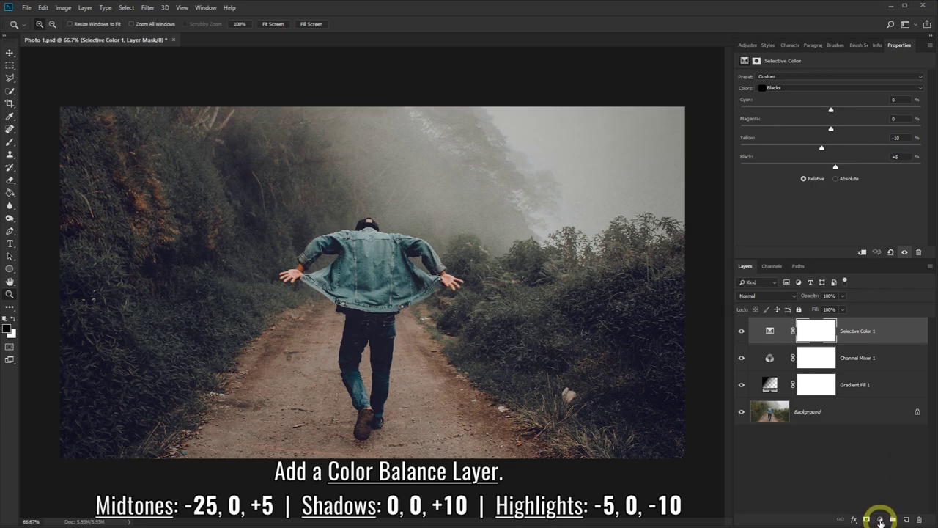
- Add a Color Balance layer with Midtones at -25, 0, +5
left_click(880, 520)
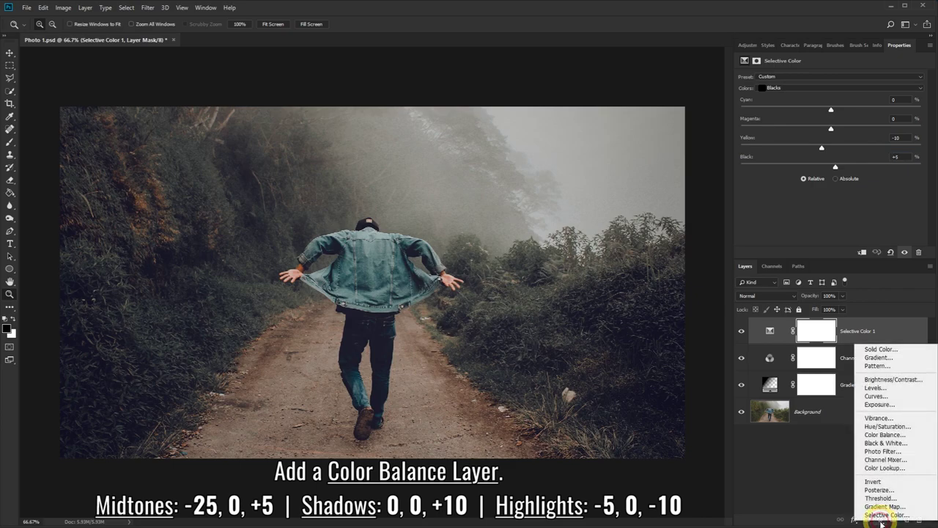
left_click(884, 435)
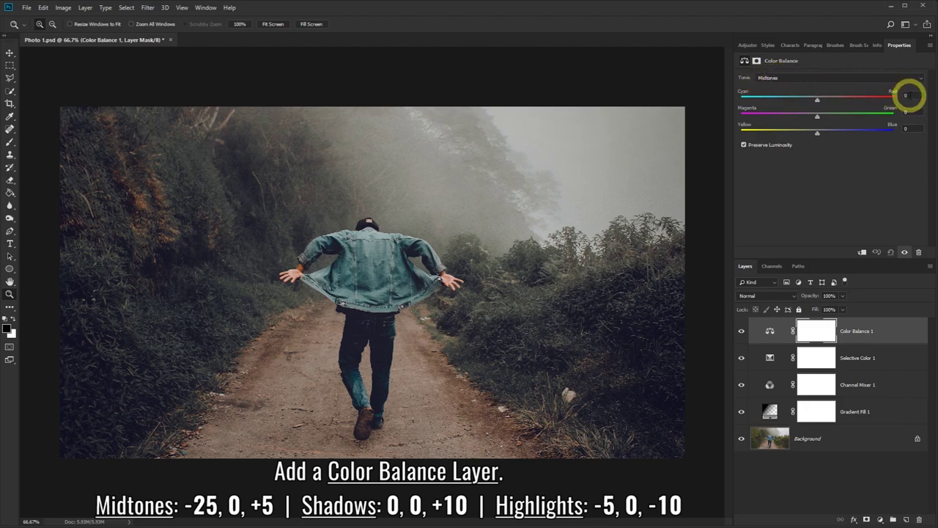
type("-25")
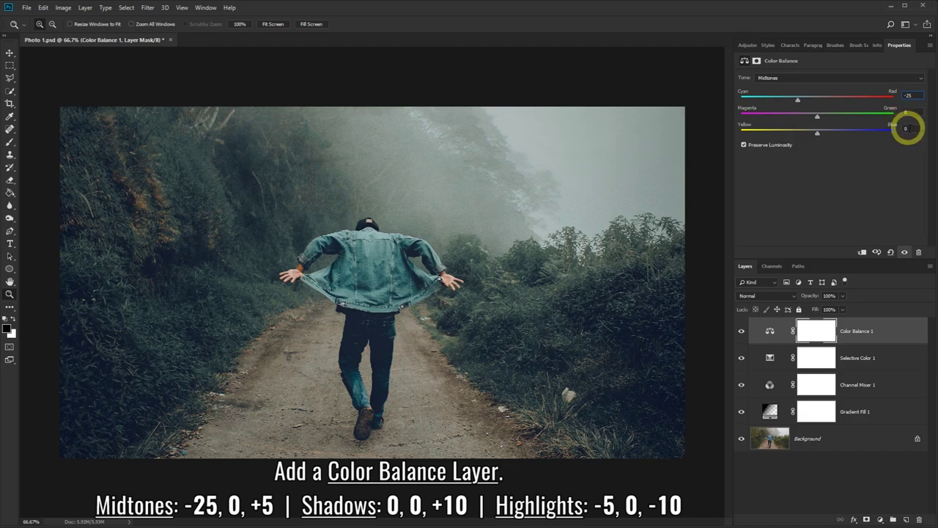
left_click(907, 128)
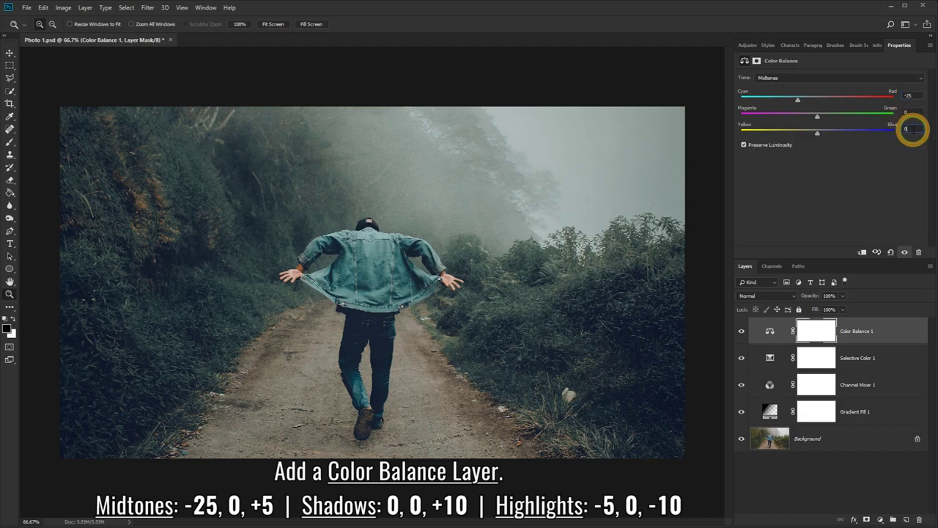
type("5")
key("Return")
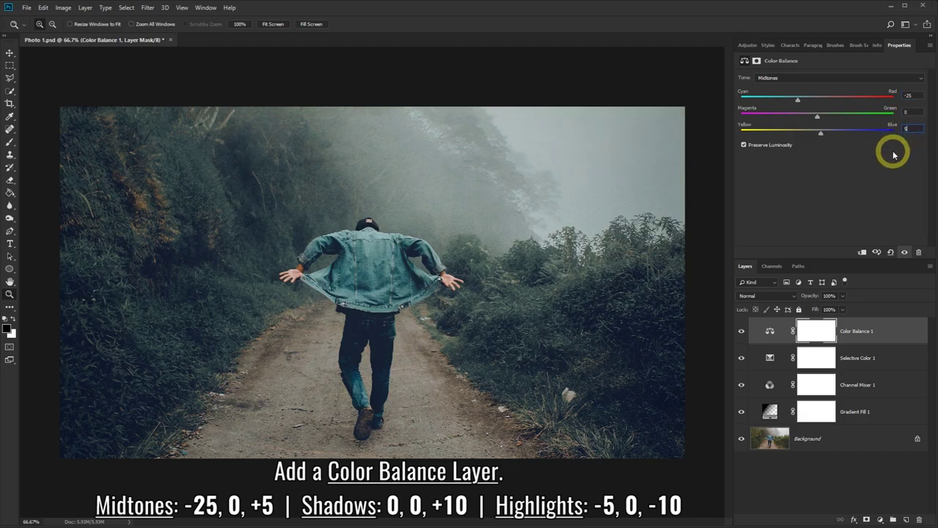
- Set Color Balance Shadows to 0, 0, +10 and Highlights to -5, 0, -10
left_click(886, 79)
left_click(865, 87)
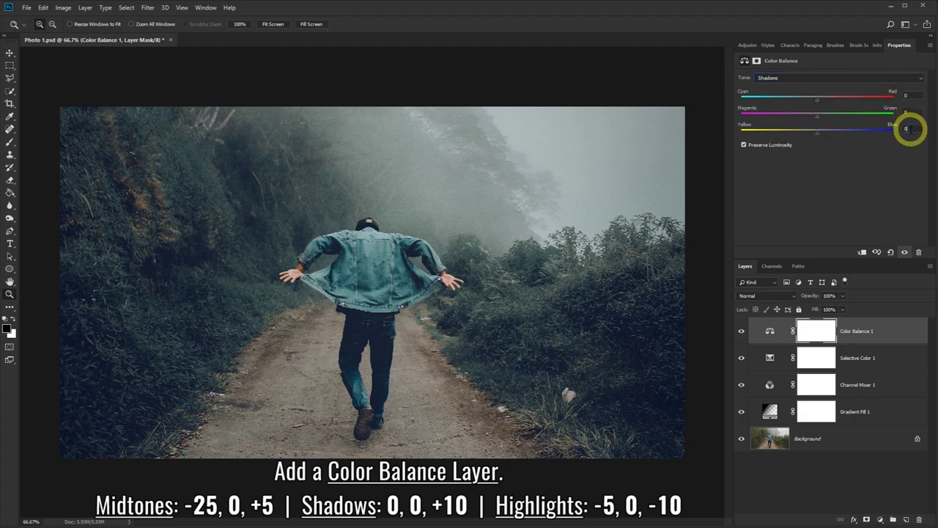
type("10")
key("Return")
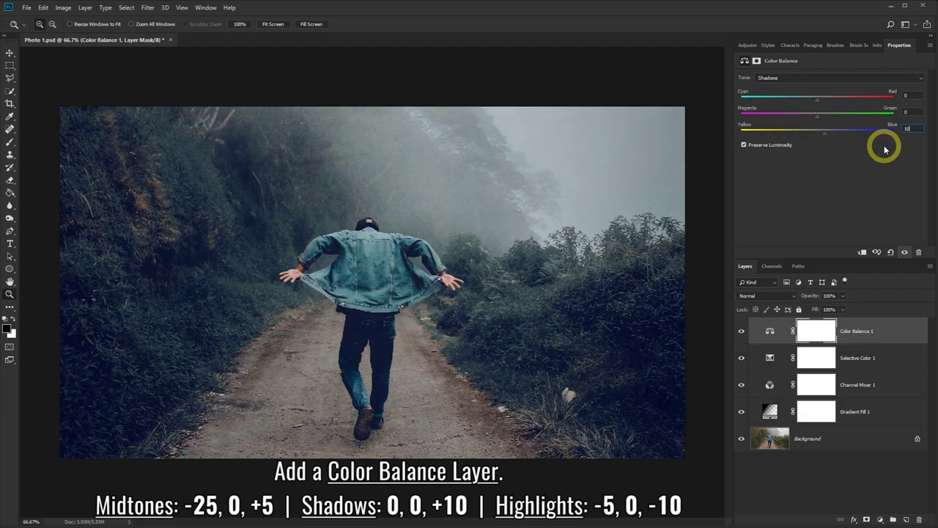
left_click(869, 79)
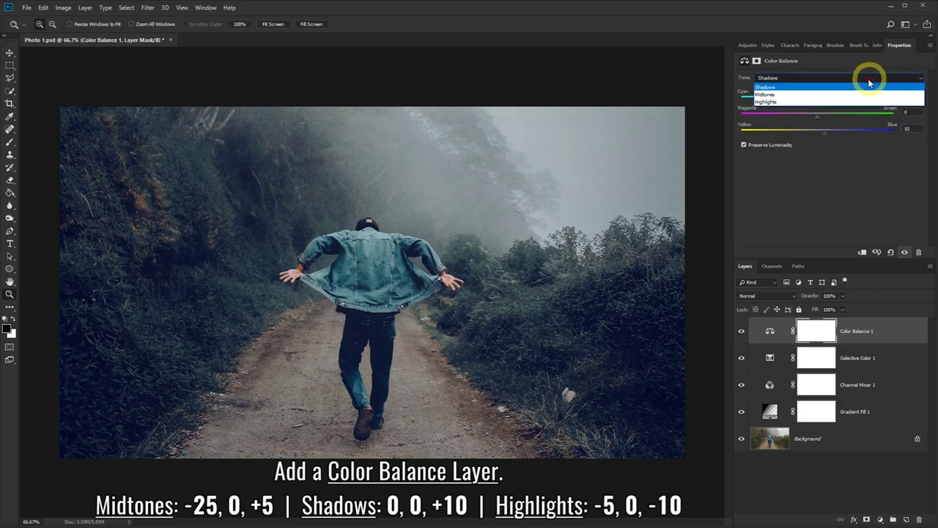
left_click(811, 102)
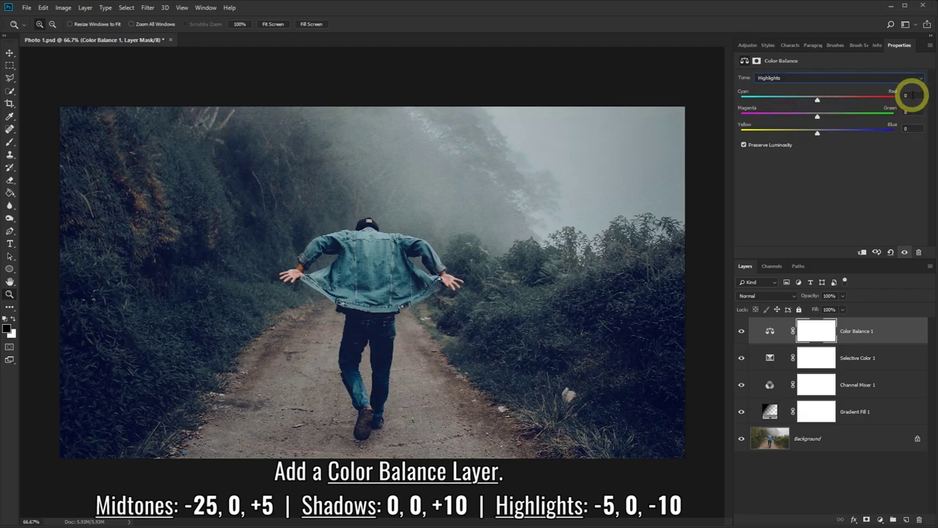
left_click(905, 94)
type("-5")
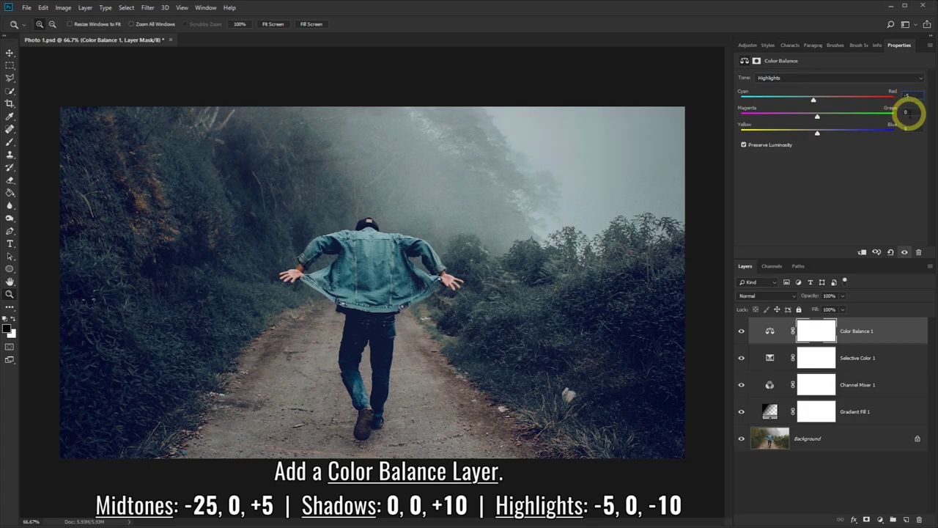
left_click(907, 129)
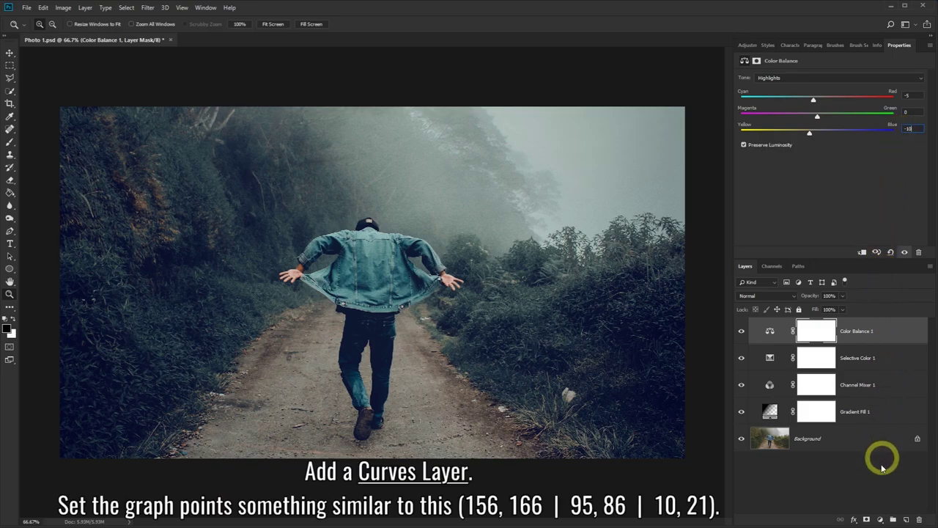
- Add a Curves layer with points at 156/166 and 98/95, and the black point at 10/21
left_click(880, 519)
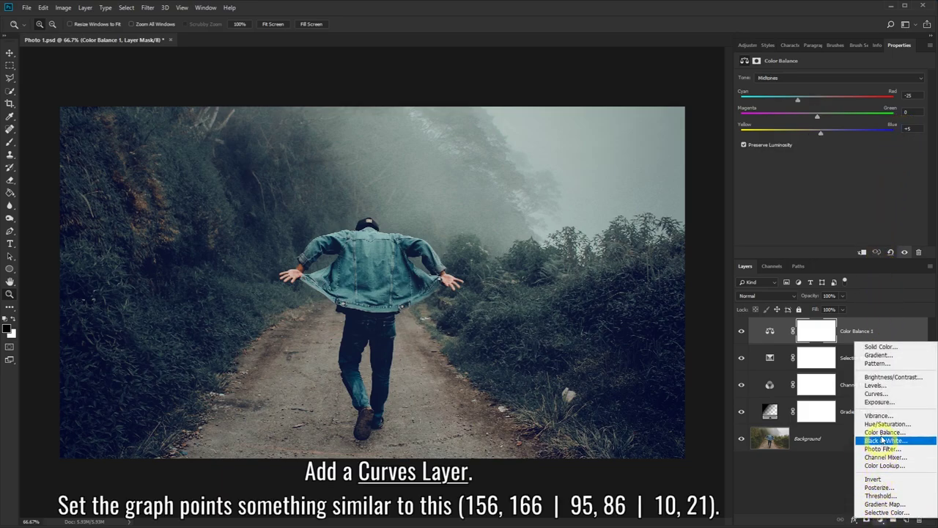
left_click(880, 394)
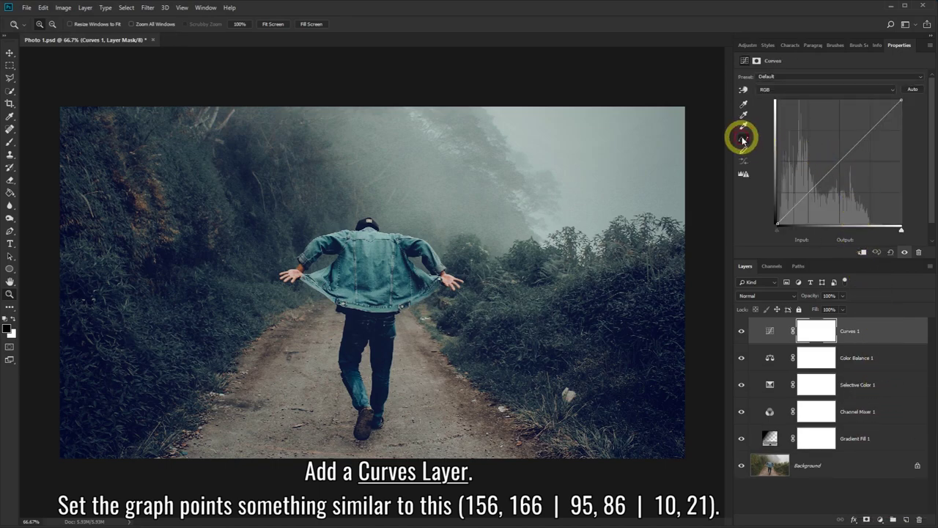
left_click(854, 143)
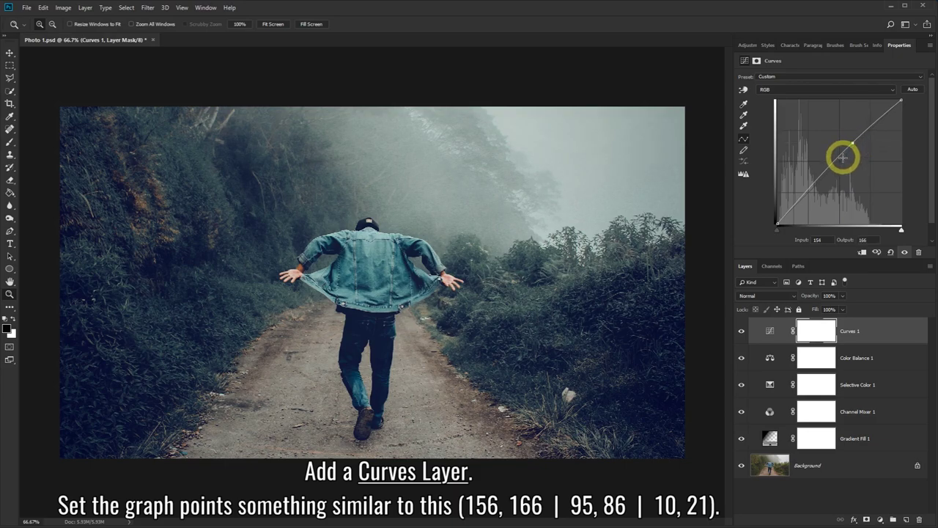
left_click(825, 178)
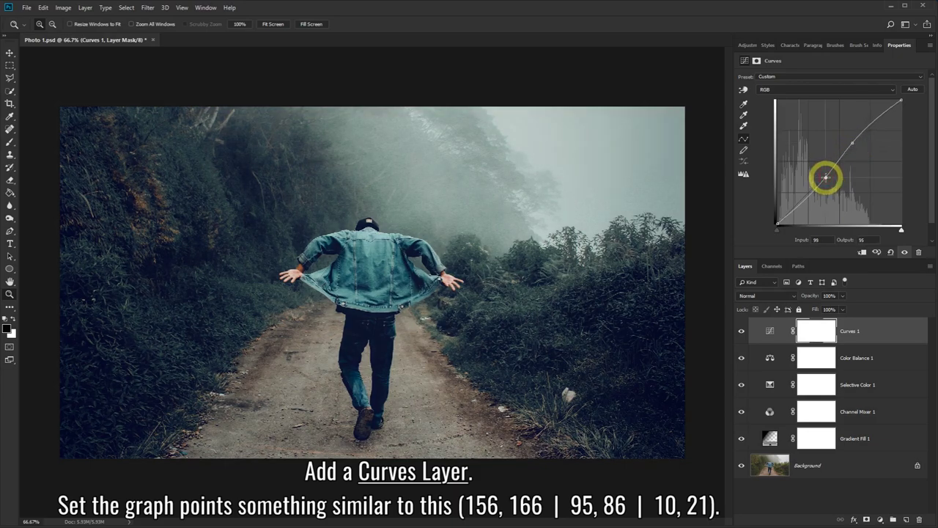
left_click_drag(826, 177, 825, 177)
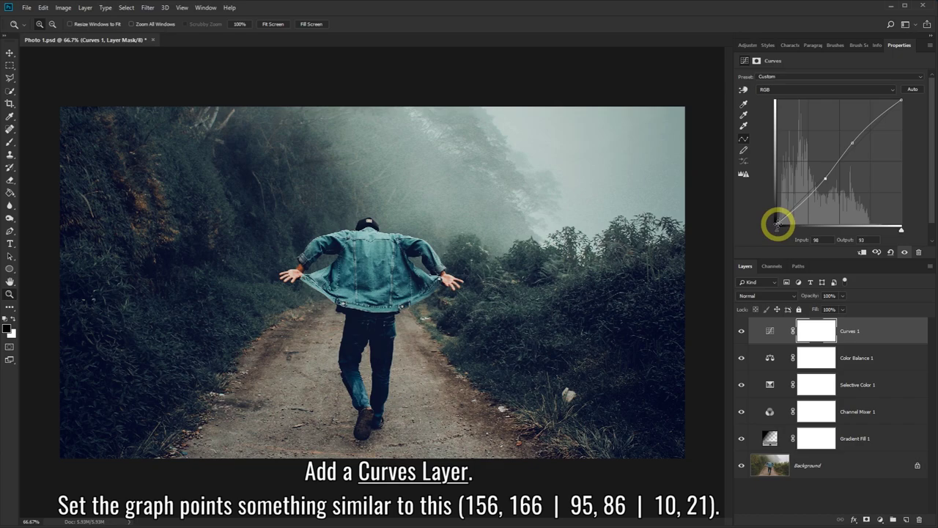
left_click_drag(777, 223, 780, 219)
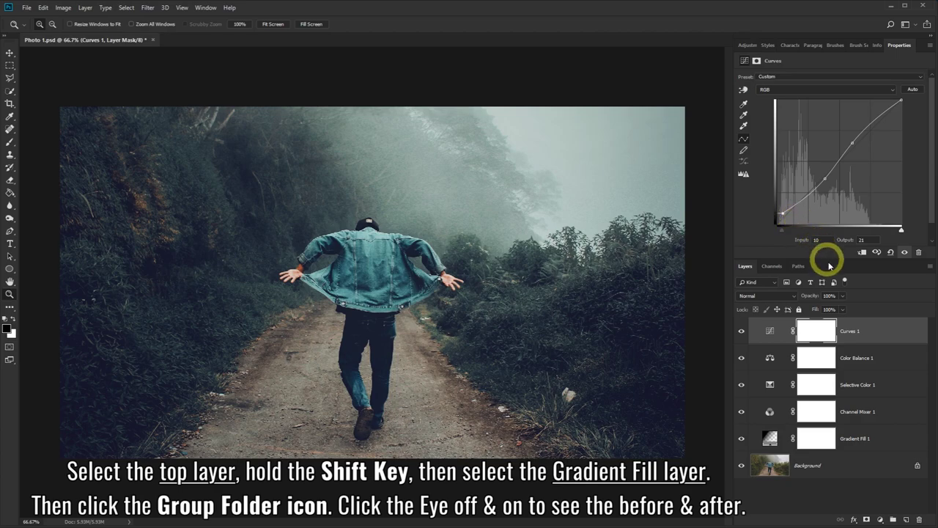
- Group the layers from Curves 1 down to Gradient Fill 1 into Group 1
left_click(878, 332)
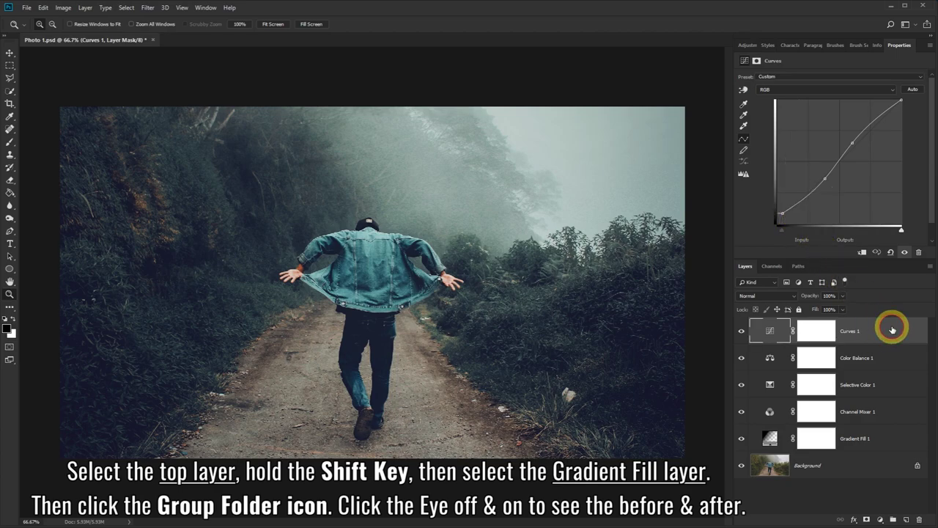
left_click(899, 438, "shift")
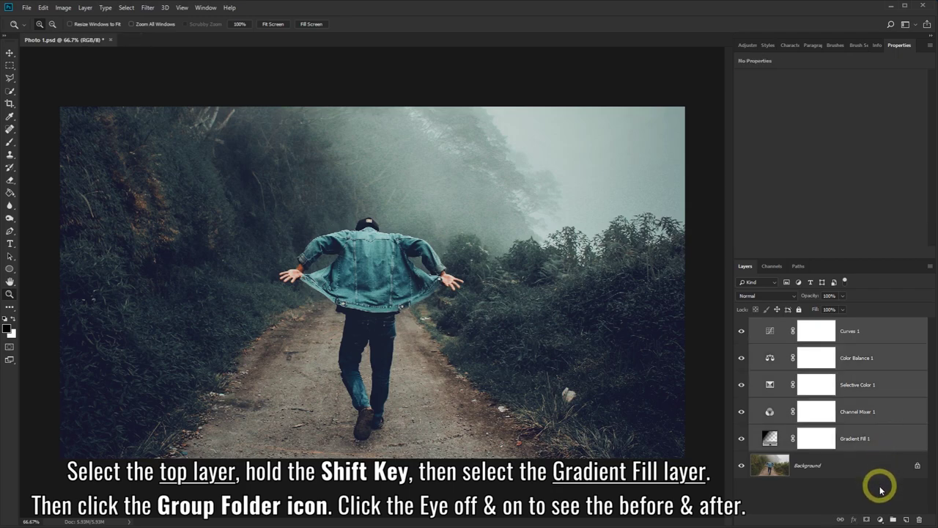
left_click(893, 520)
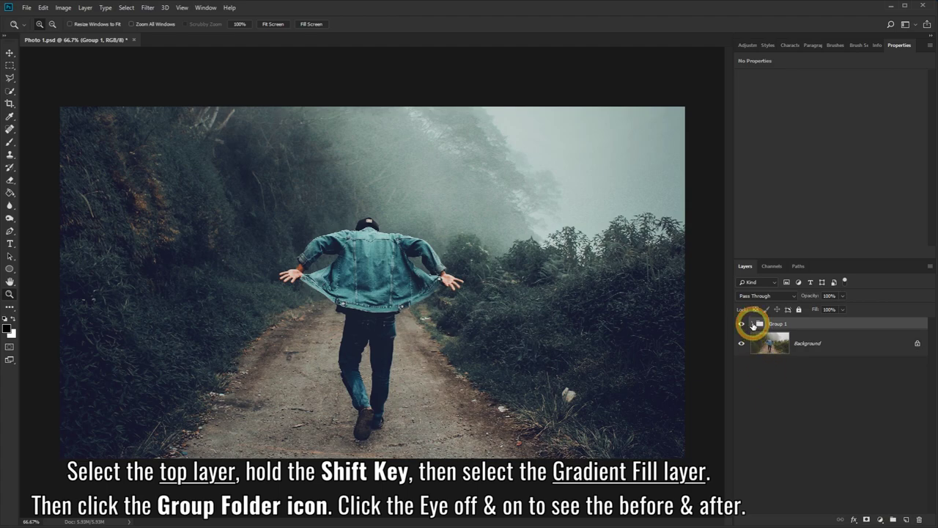
- Toggle Group 1's visibility to compare the graded photo with the original
left_click(752, 324)
left_click(753, 324)
left_click(742, 324)
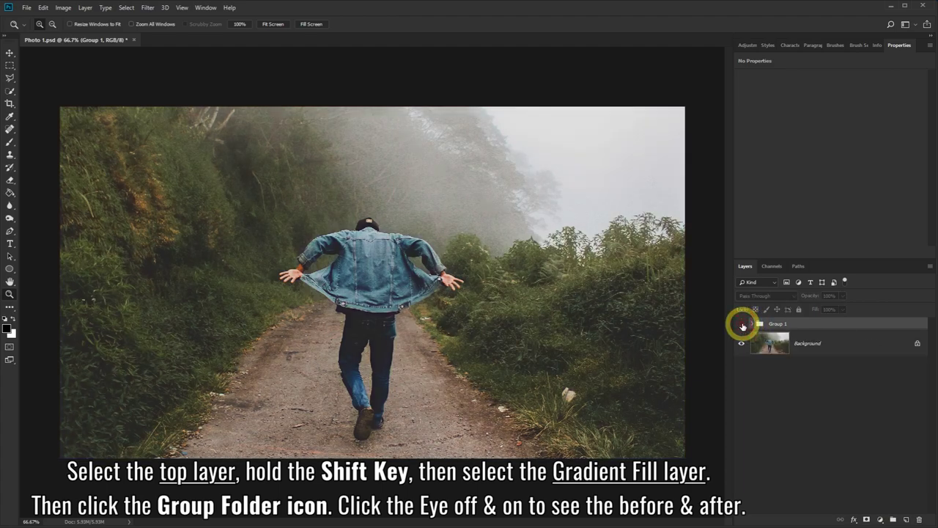
left_click(742, 324)
left_click(742, 324)
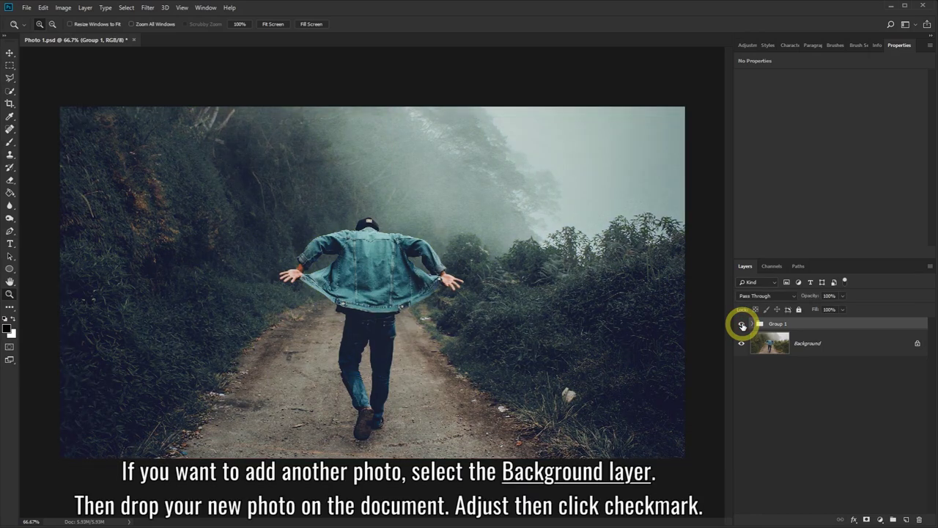
- With Background selected, drag Photo 2 from the Photo folder onto the Photoshop canvas
left_click(828, 344)
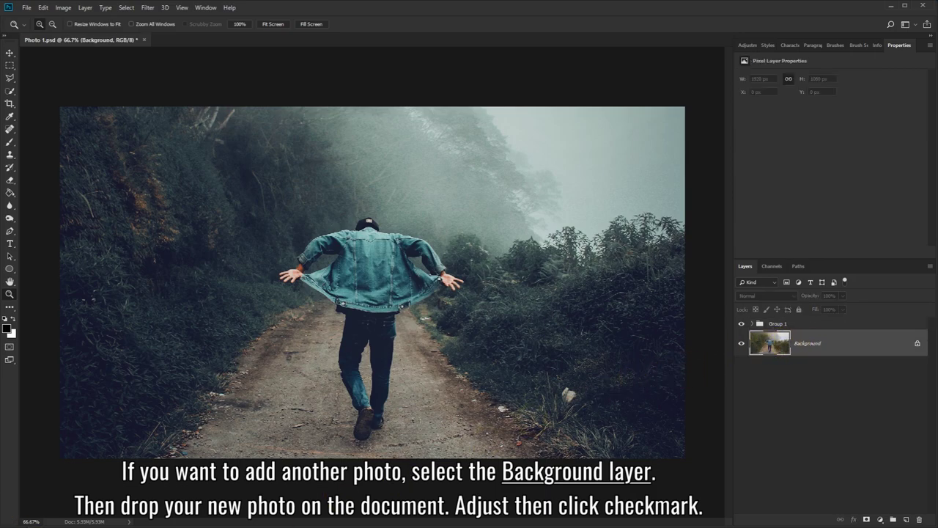
key("alt+Tab")
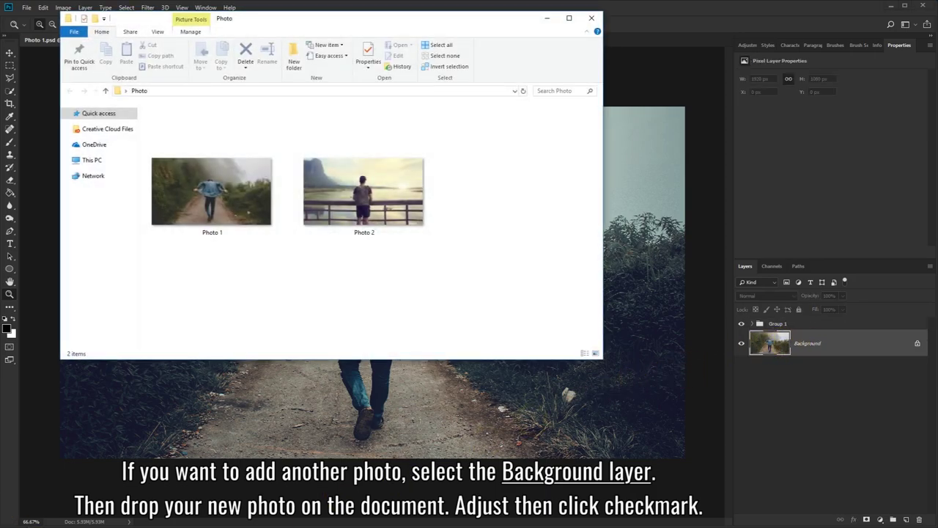
left_click(330, 201)
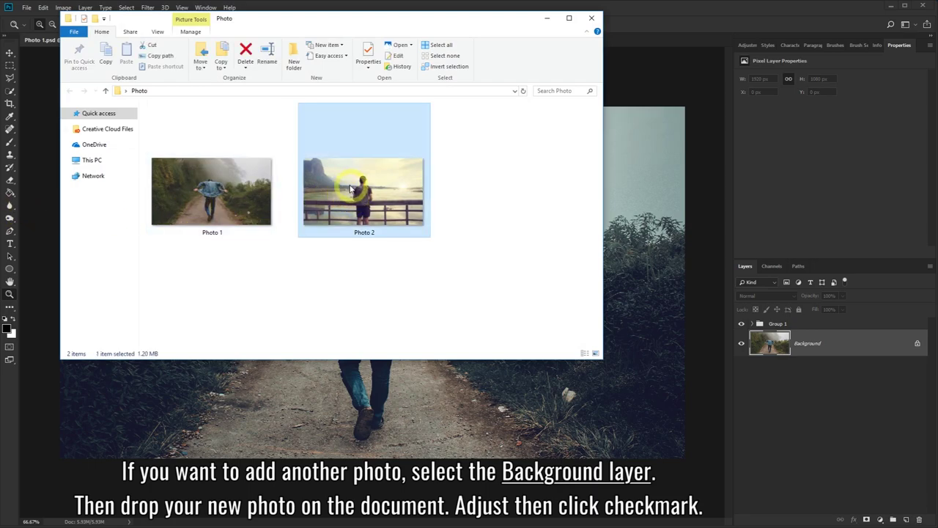
left_click_drag(350, 189, 634, 254)
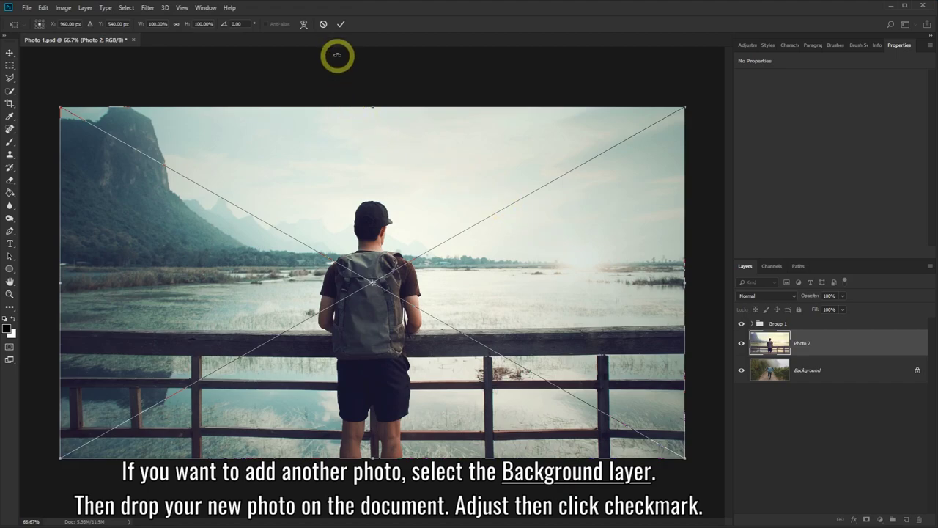
- Commit Photo 2's placement, compare it with and without Group 1, then expand Group 1
left_click(340, 23)
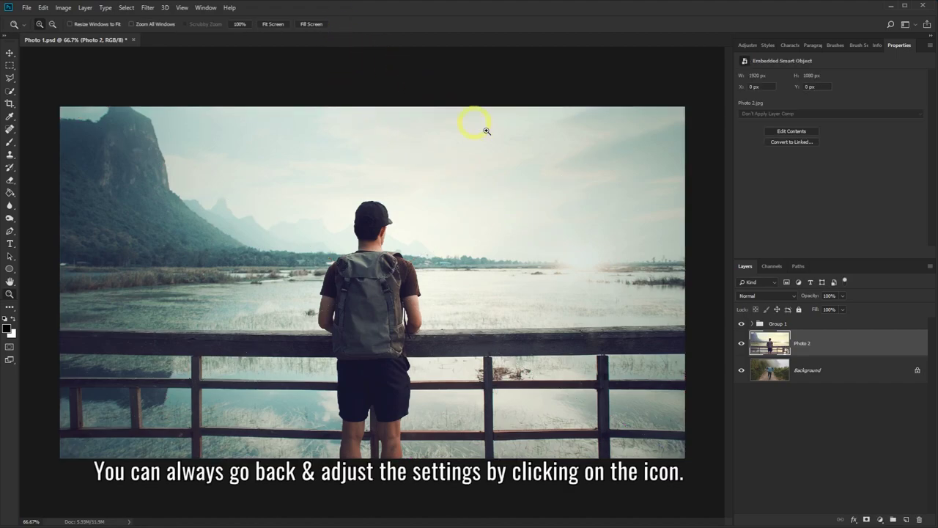
left_click(742, 324)
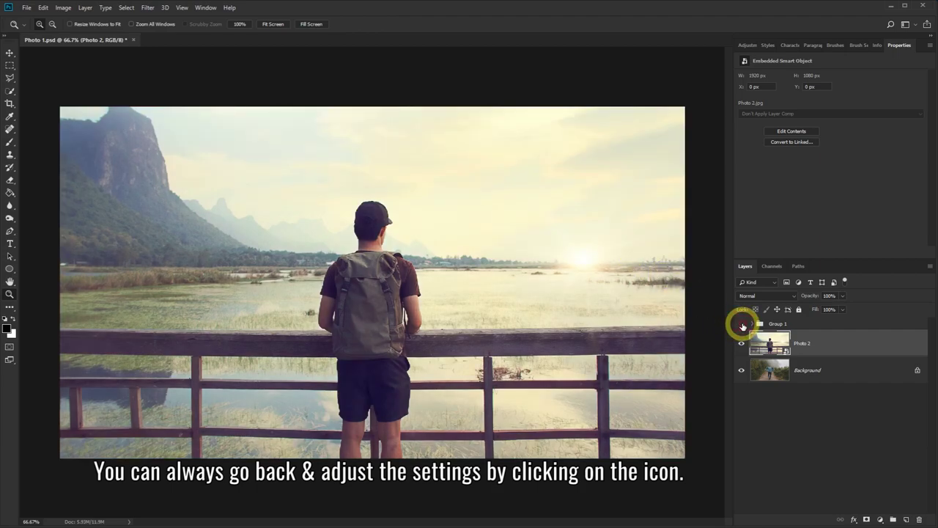
left_click(741, 325)
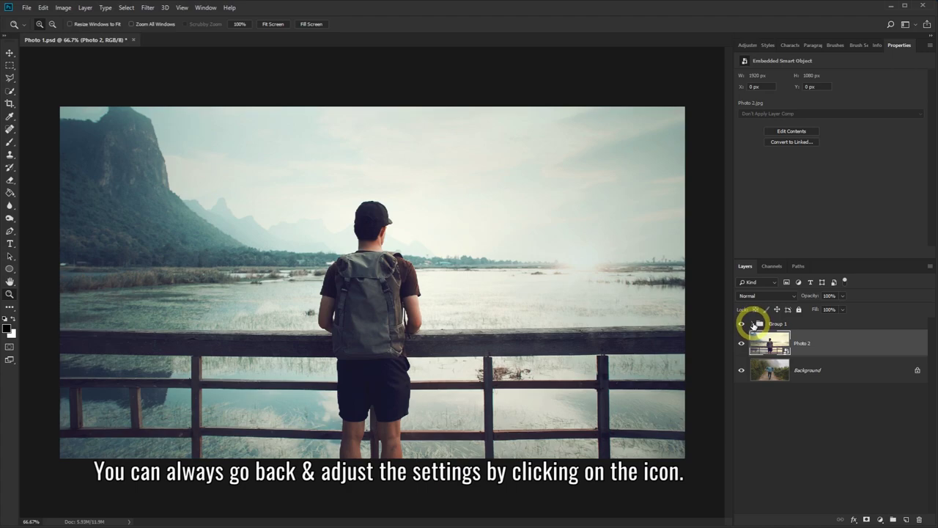
left_click(753, 324)
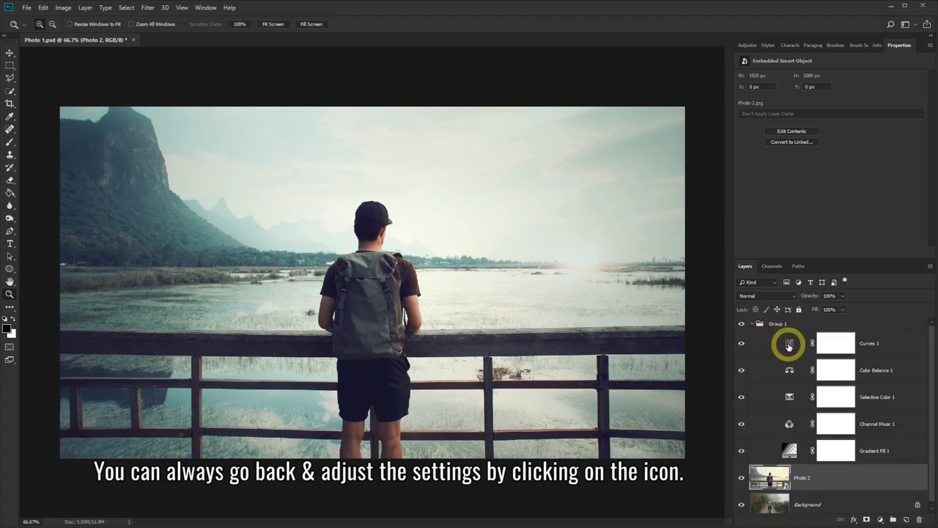
left_click(788, 345)
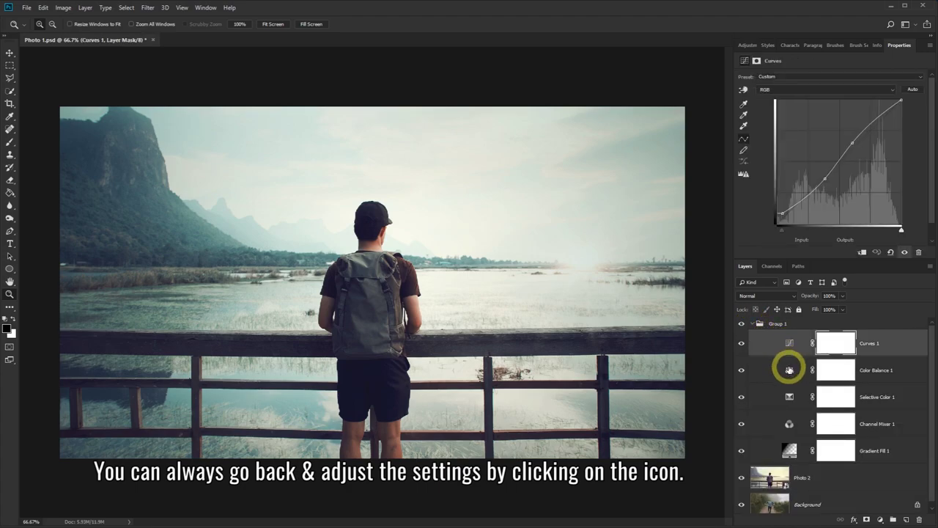
left_click(790, 370)
left_click(789, 396)
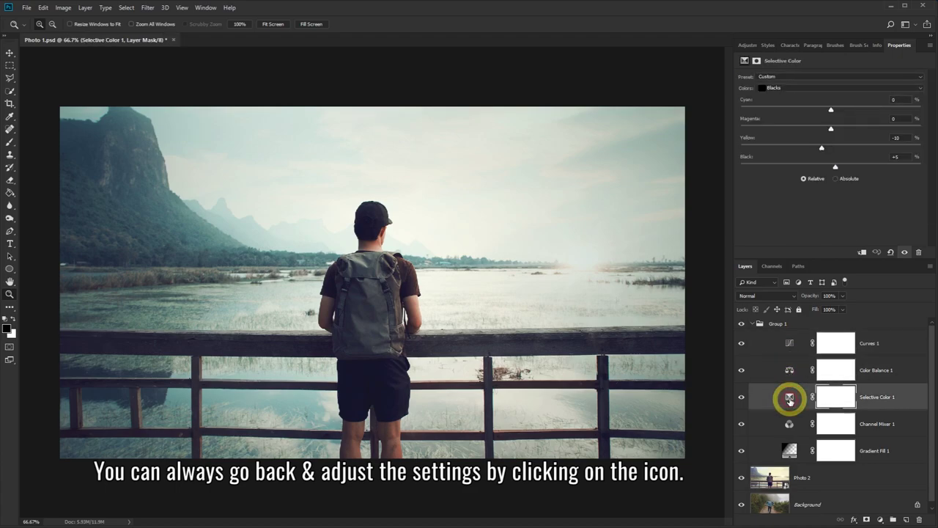
left_click(790, 423)
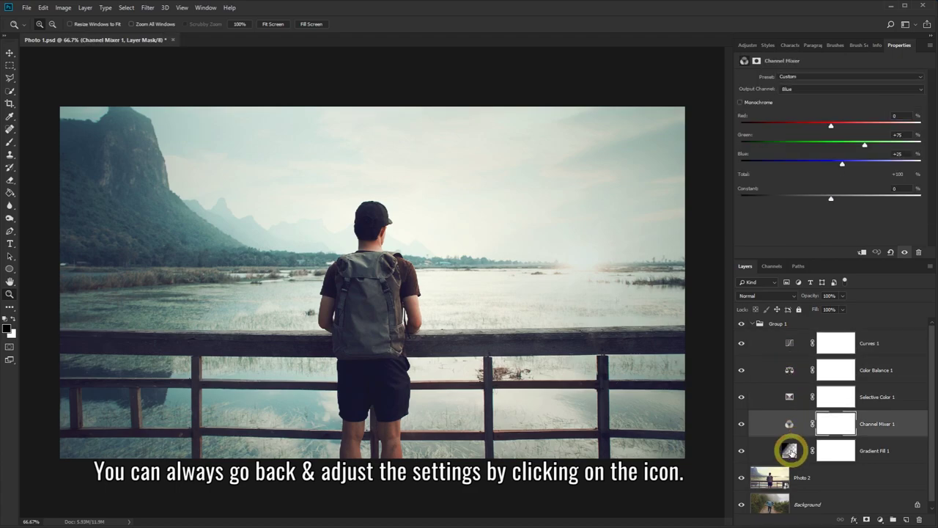
left_click(789, 450)
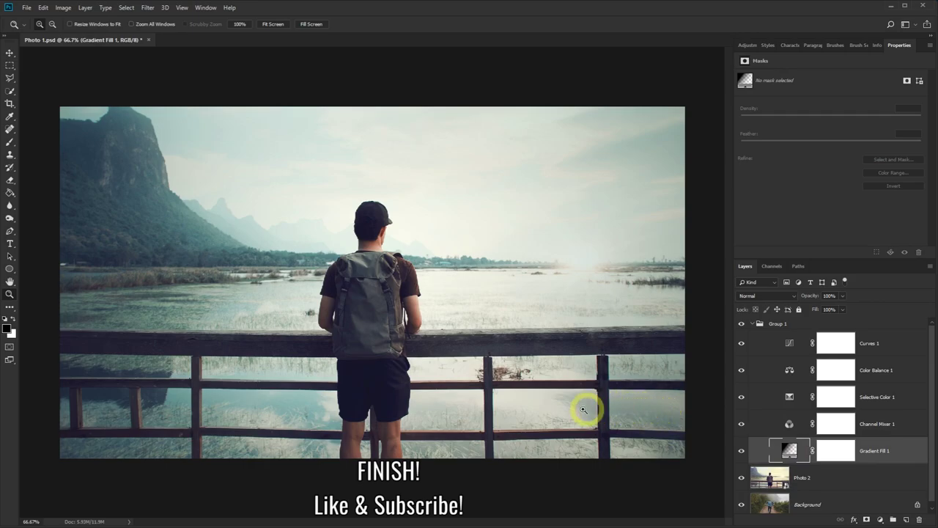